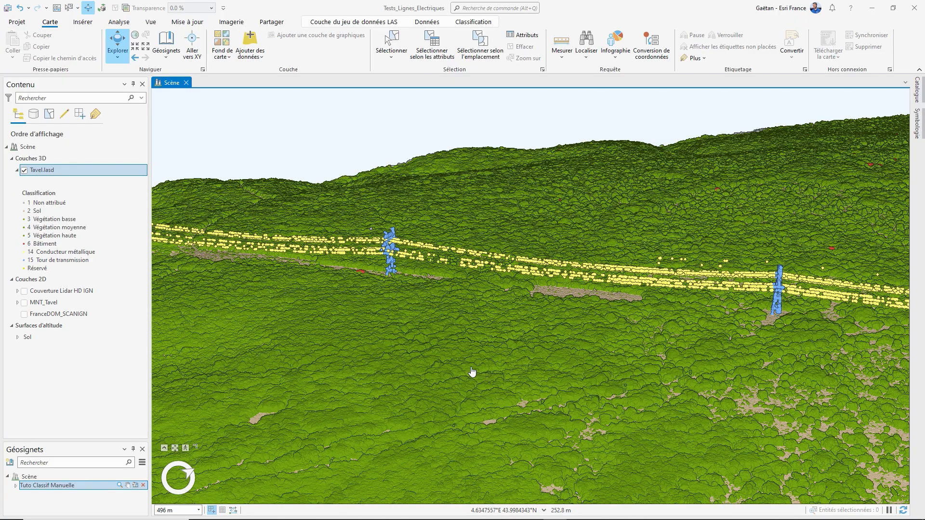
- Go to the Tuto Classif Manuelle bookmark and examine the red building points beside the pylon up close
middle_click_drag(438, 357, 440, 358)
middle_click_drag(564, 368, 570, 358)
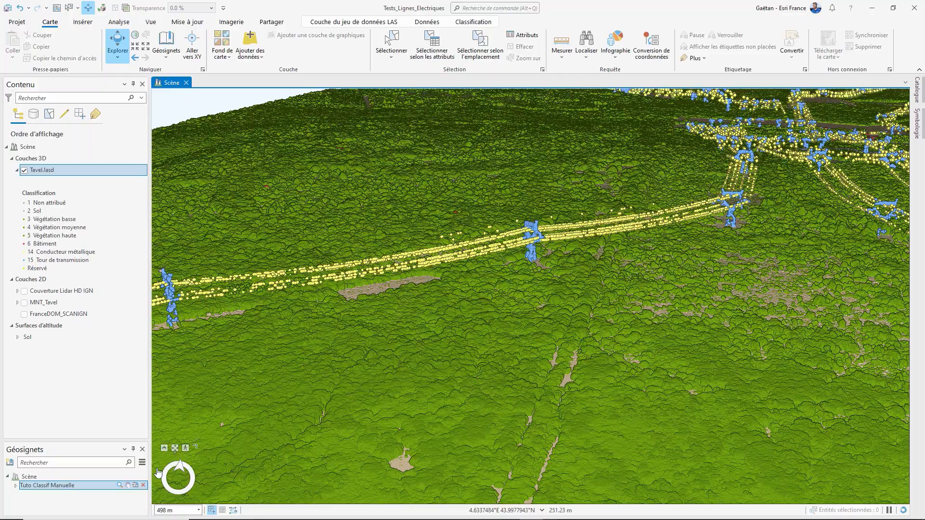
left_click(120, 485)
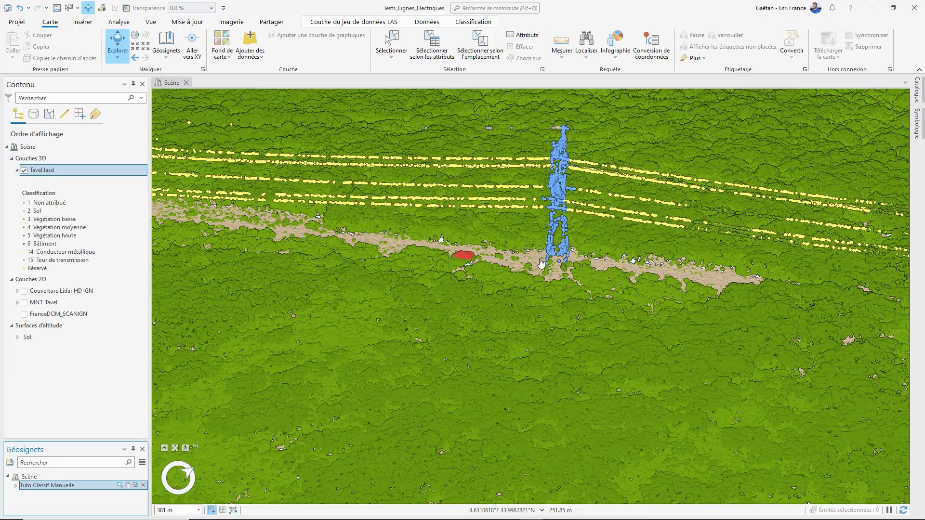
scroll(479, 251, "up", 3)
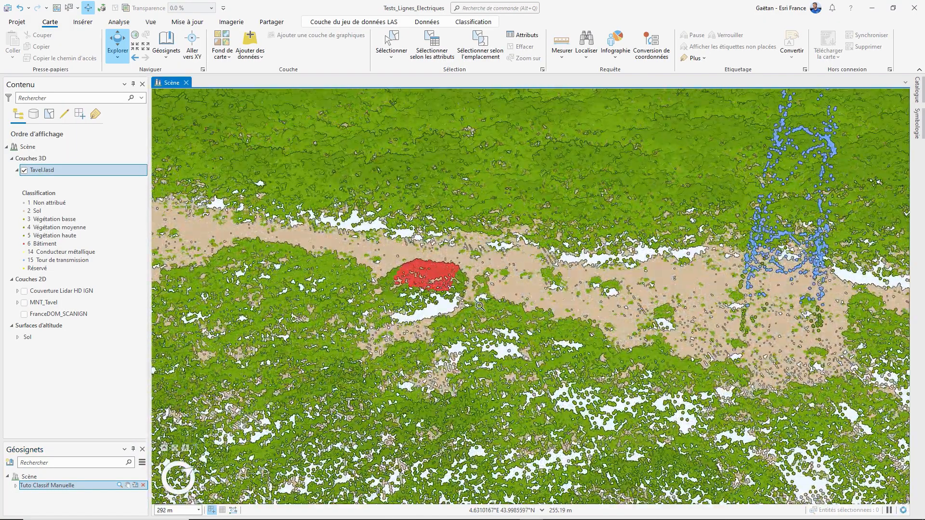
- Apply the Non terrestre LAS filter to the Tavel.lasd layer so that only non-ground points display
right_click(88, 173)
mouse_move(139, 152)
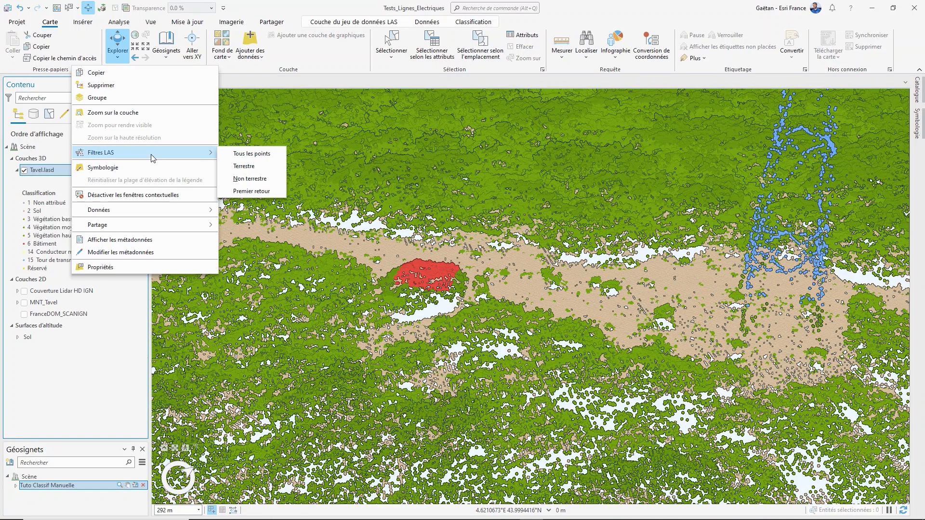
left_click(250, 179)
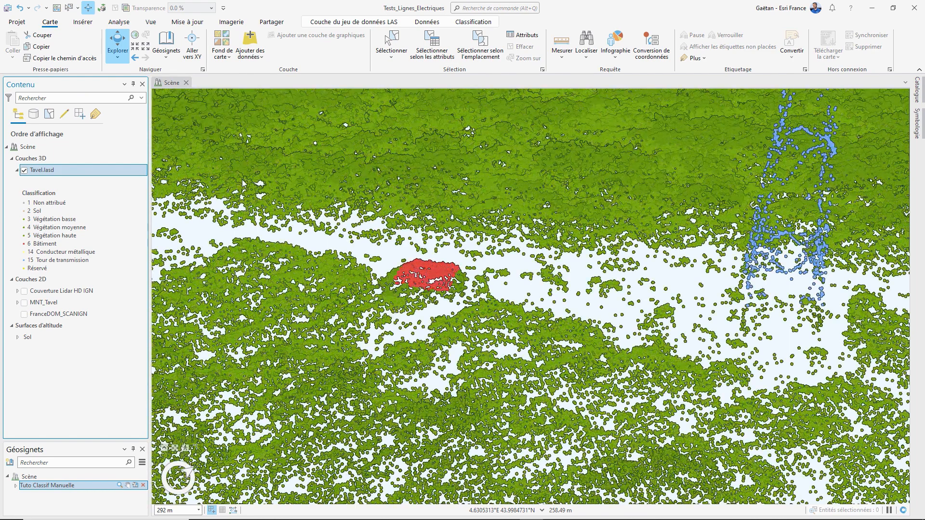
- Lasso the red building points near the pylon and reclassify them as 4 Moyenne végétation
left_click(479, 24)
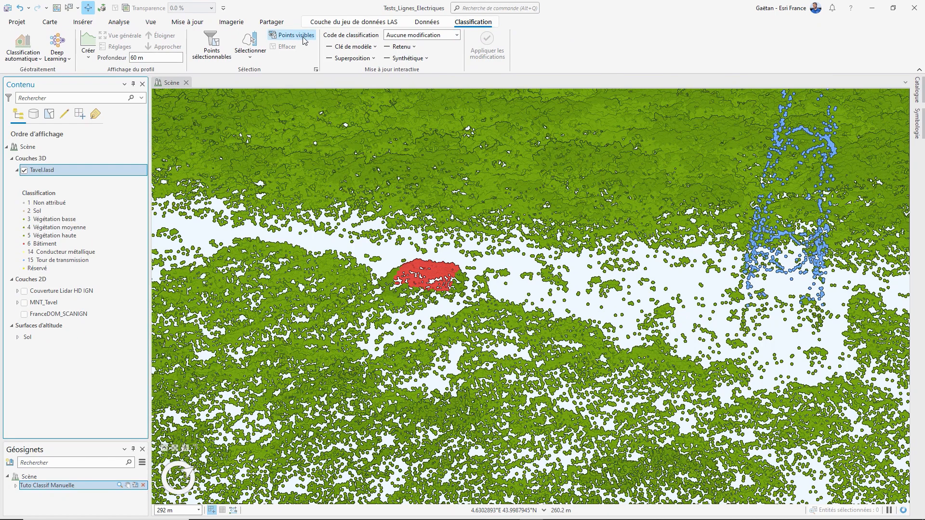
left_click(254, 49)
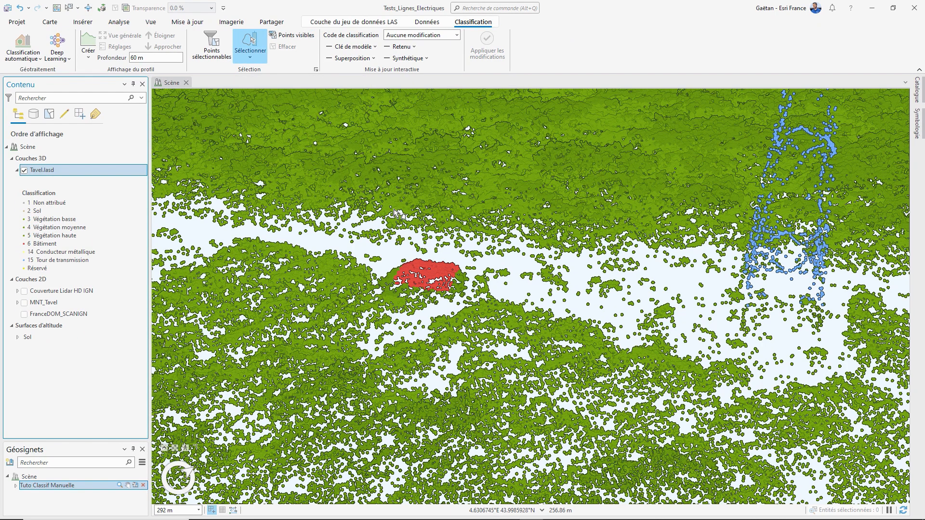
mouse_move(439, 263)
left_mouse_down()
mouse_move(424, 256)
mouse_move(393, 274)
mouse_move(436, 299)
mouse_move(463, 278)
mouse_move(462, 265)
left_mouse_up()
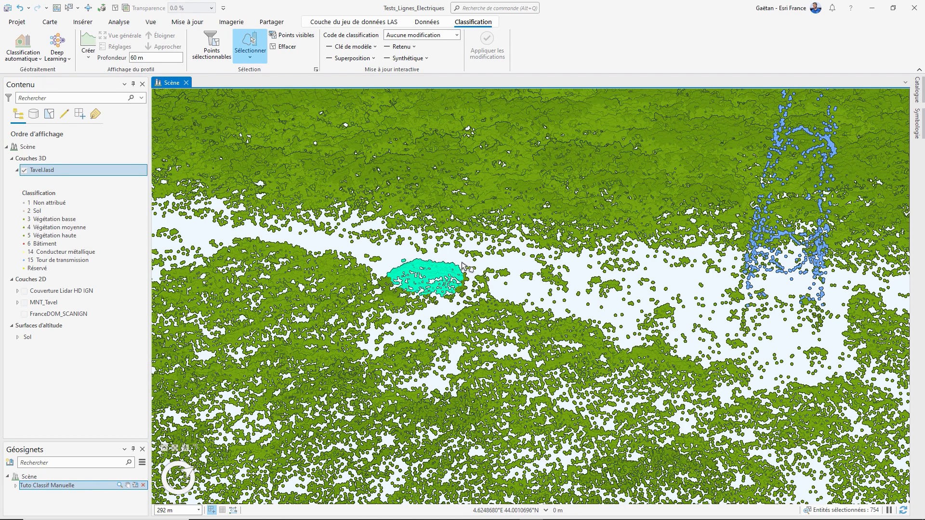
left_click(456, 35)
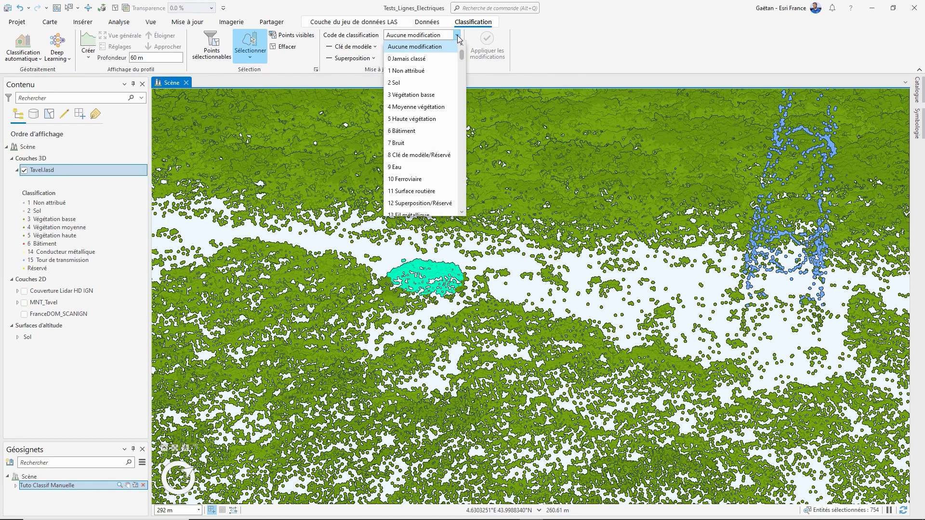
left_click(417, 107)
left_click(485, 45)
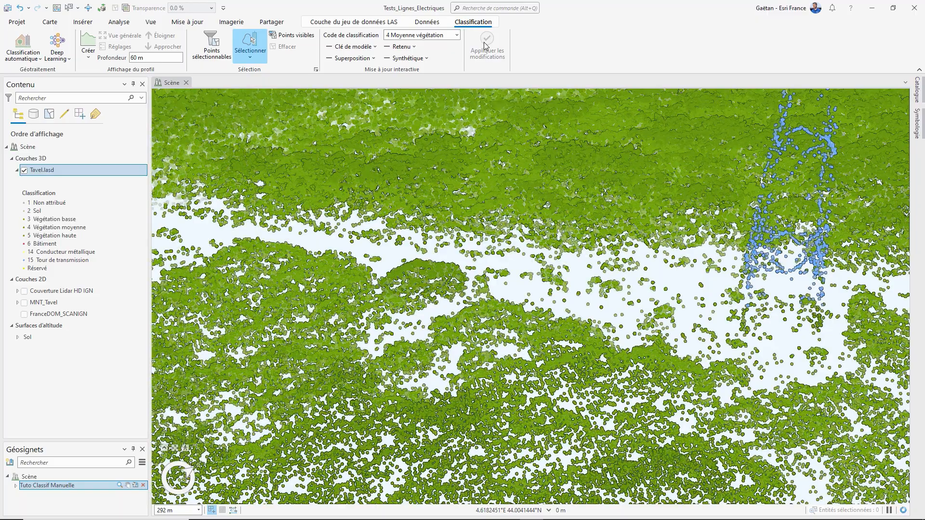
- Create a 60 m deep profile view along the power line, spanning both sides of the pylon
scroll(483, 282, "down", 6)
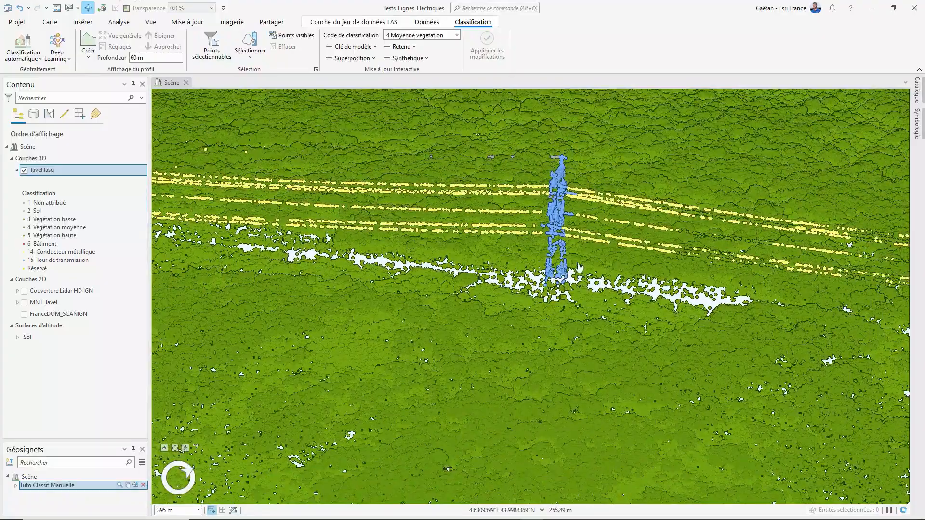
middle_click_drag(540, 272, 549, 418)
scroll(663, 384, "down", 3)
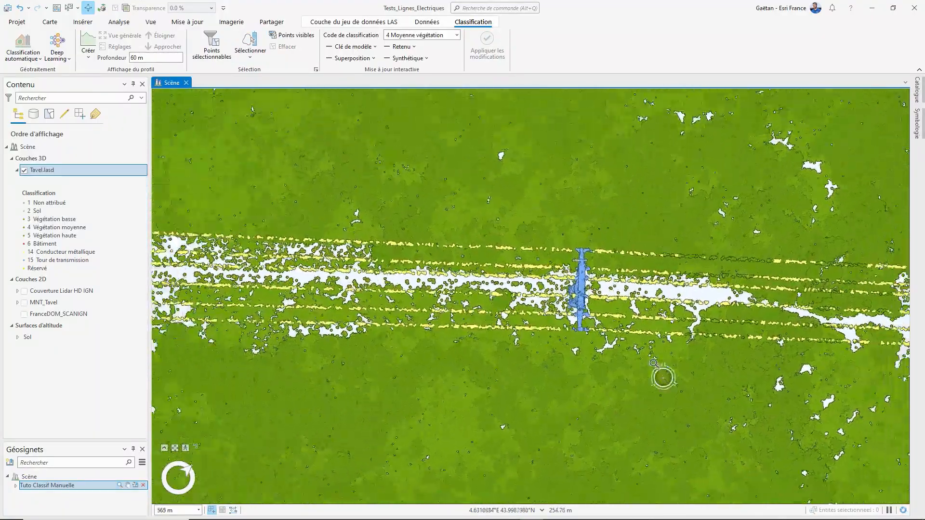
left_click_drag(650, 354, 504, 369)
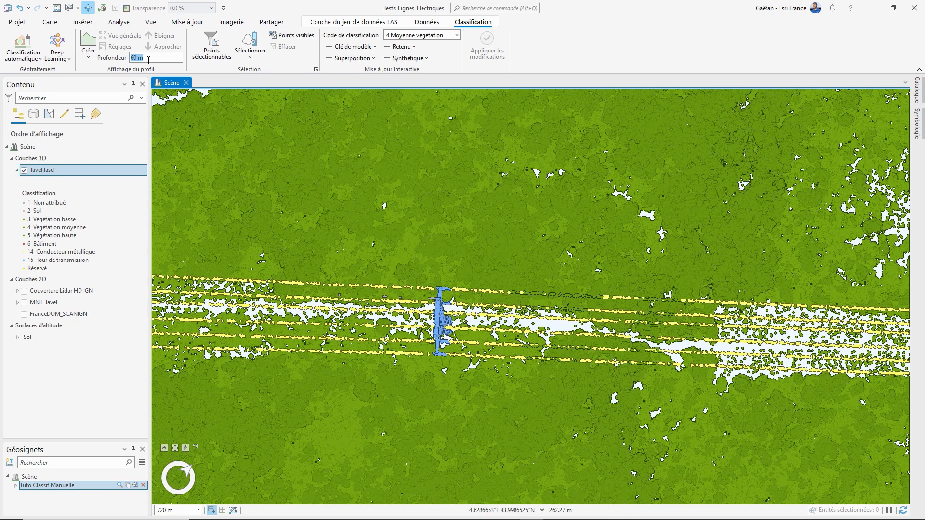
left_click(89, 44)
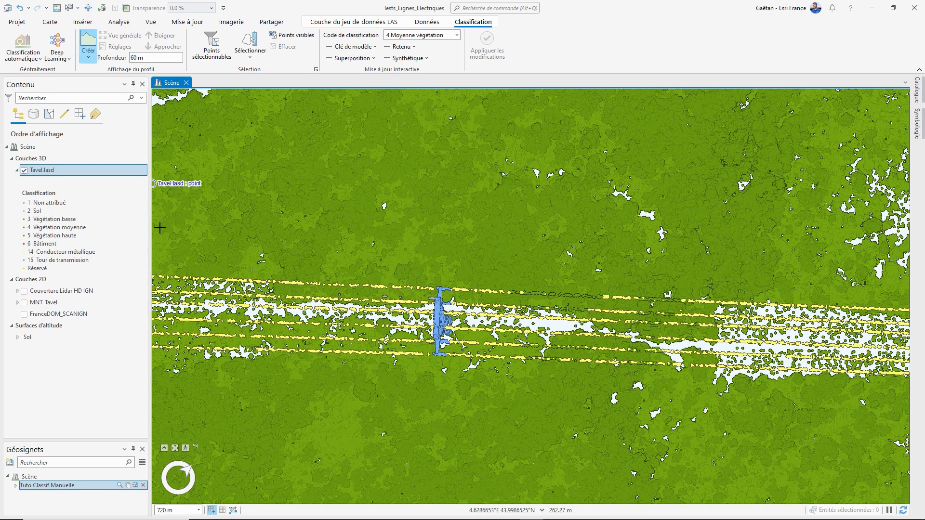
left_click(229, 367)
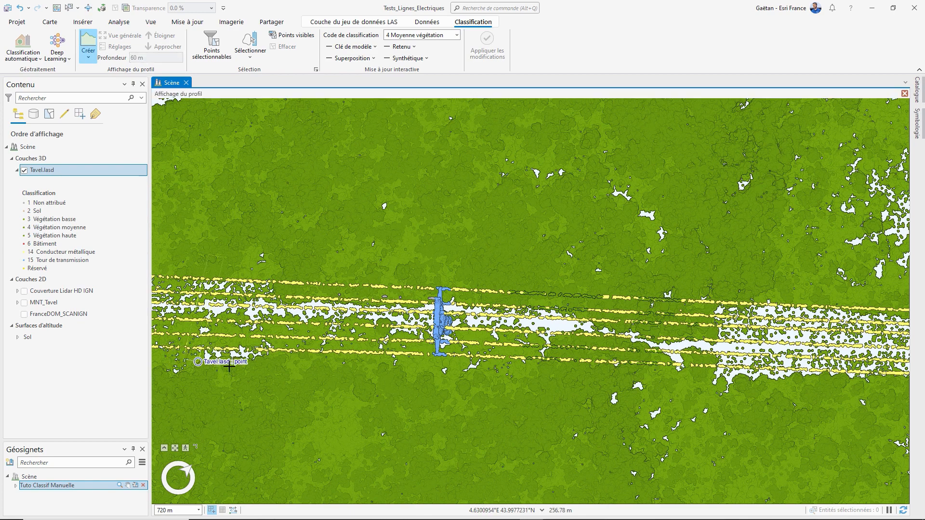
left_click(847, 398)
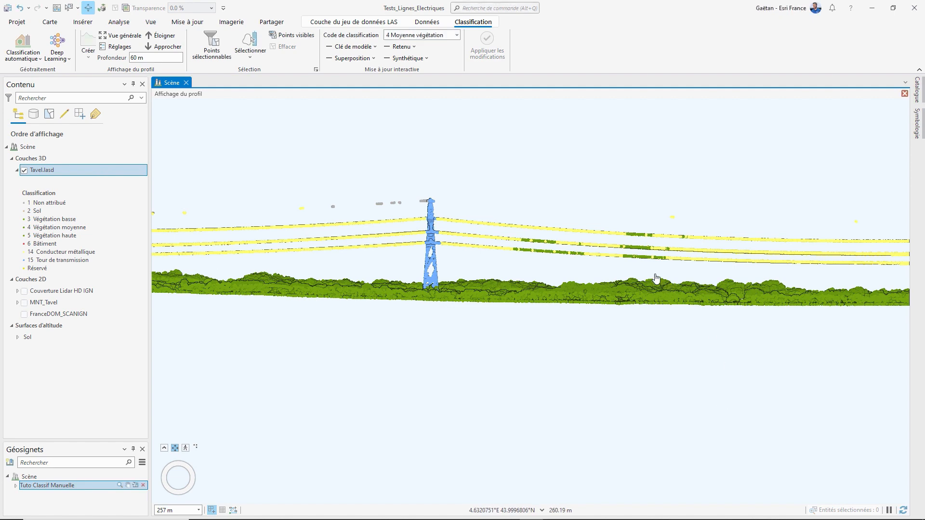
- Select by polygon the green-marked conductor section and the grey unassigned points near the pylon top, and reclassify them as 14 Conducteur métallique
scroll(630, 286, "up", 1)
right_click_drag(631, 287, 630, 303)
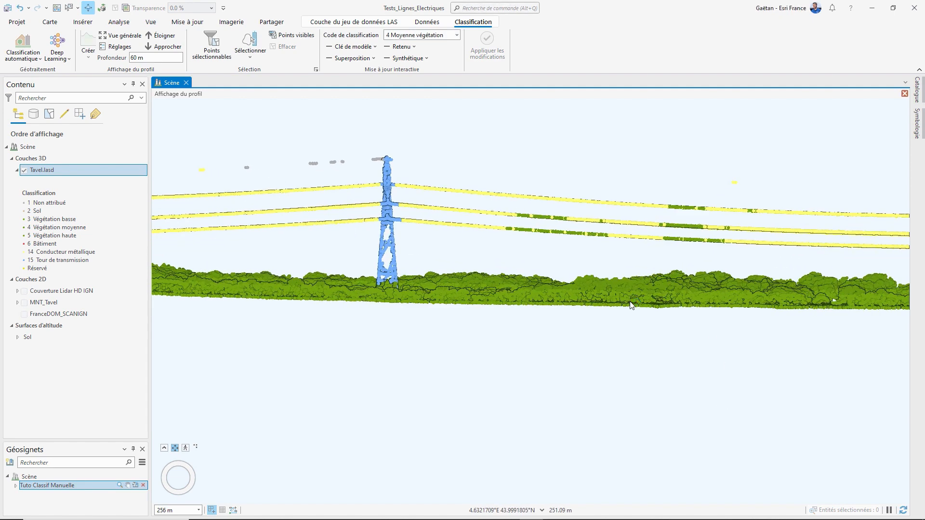
left_click(251, 60)
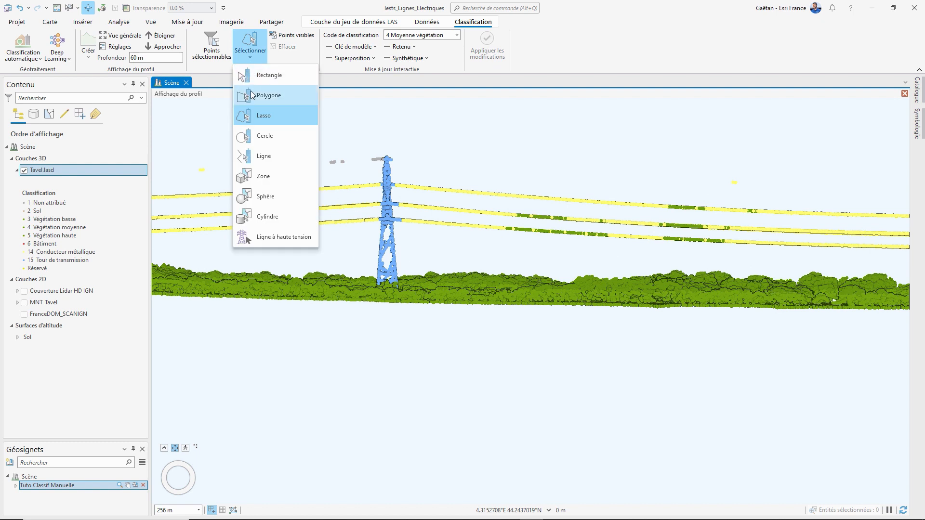
left_click(270, 95)
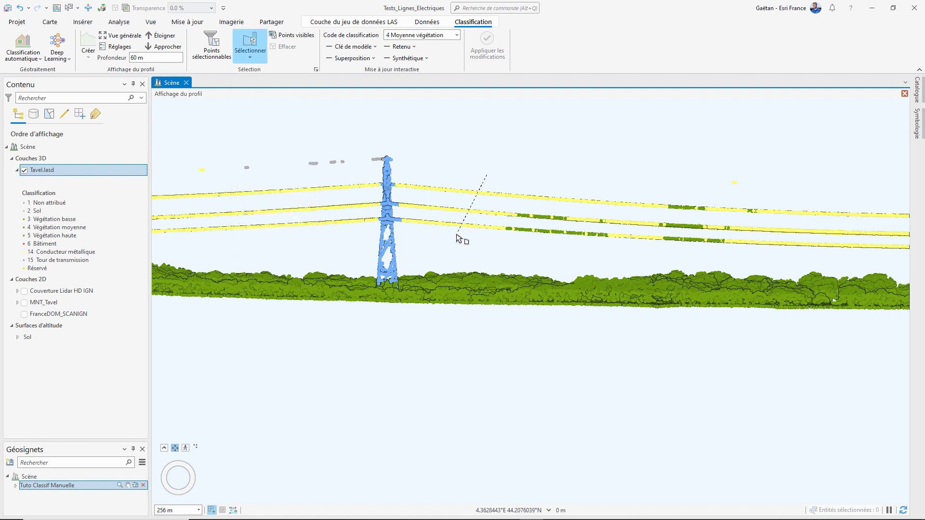
left_click(759, 251)
double_click(799, 207)
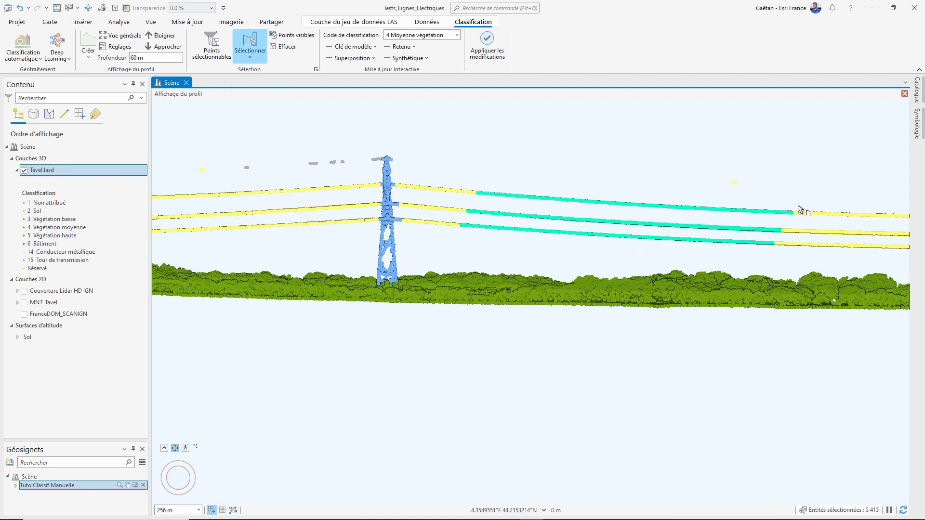
left_click(383, 151)
left_click(457, 35)
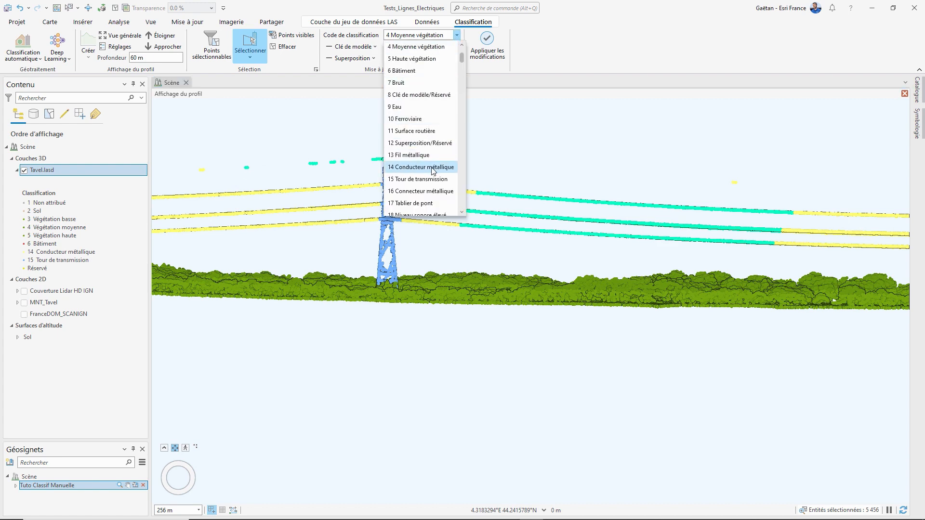
left_click(436, 128)
left_click(488, 43)
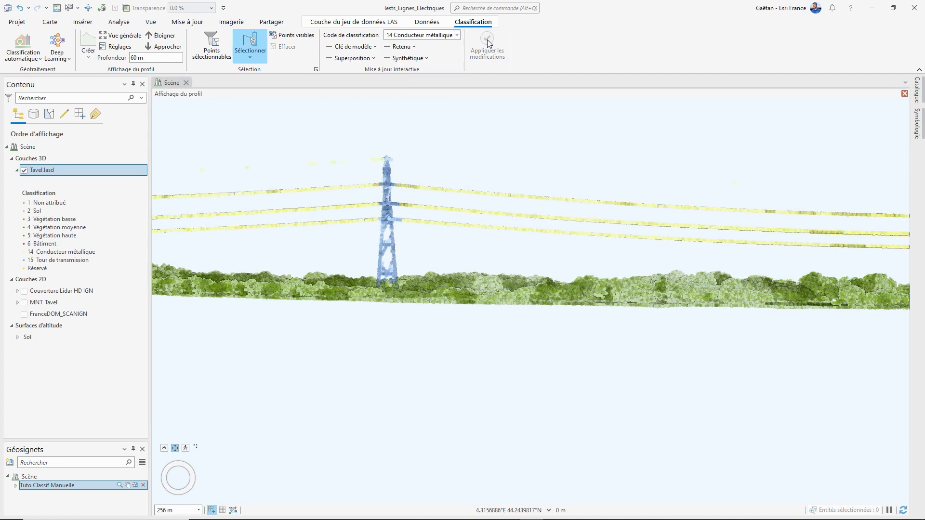
- Select by polygon the blue cable ends on both sides of the pylon and reclassify them as 14 Conducteur métallique
scroll(396, 212, "up", 4)
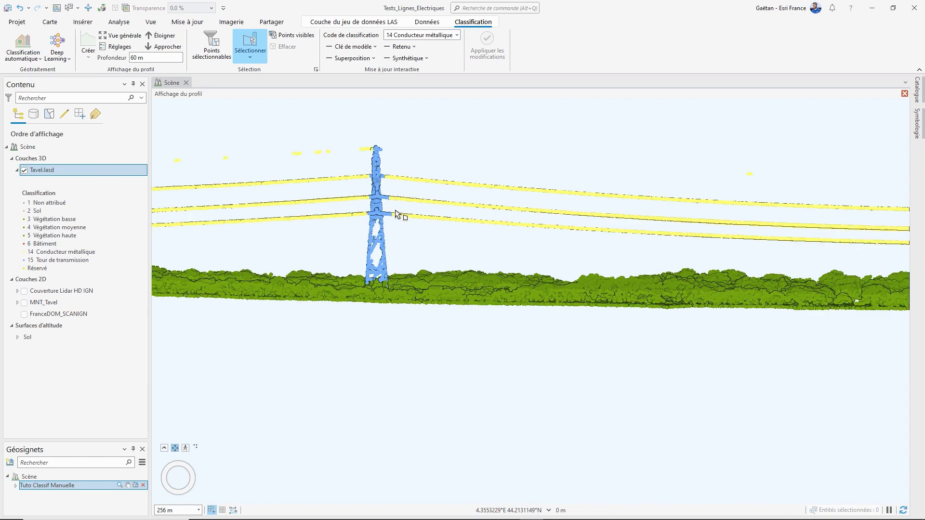
left_click(88, 14)
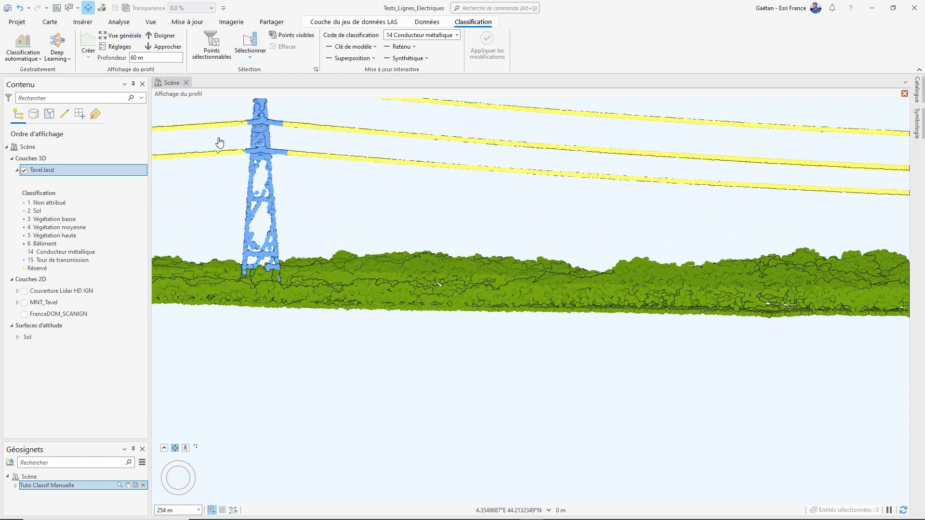
left_click_drag(220, 142, 270, 269)
middle_click_drag(307, 275, 305, 280)
left_click(250, 41)
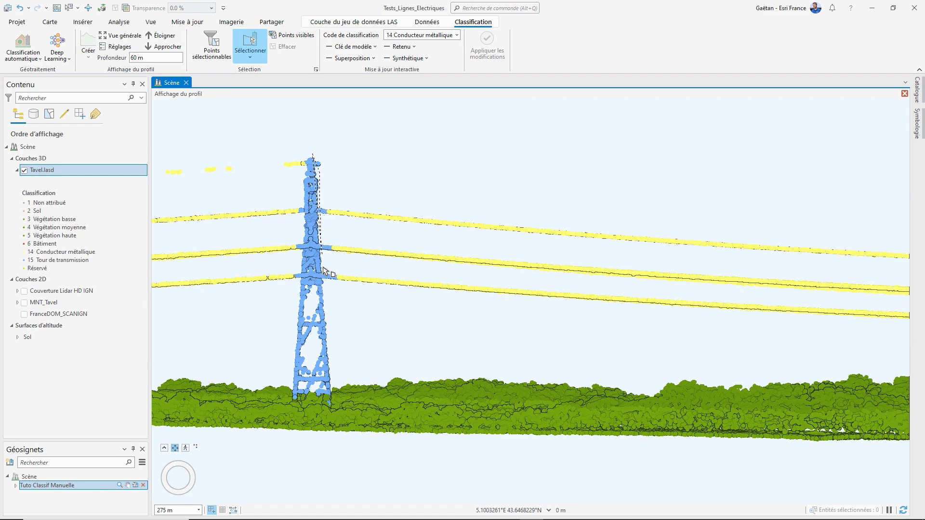
mouse_move(340, 294)
left_mouse_down()
mouse_move(368, 205)
mouse_move(321, 168)
left_mouse_up()
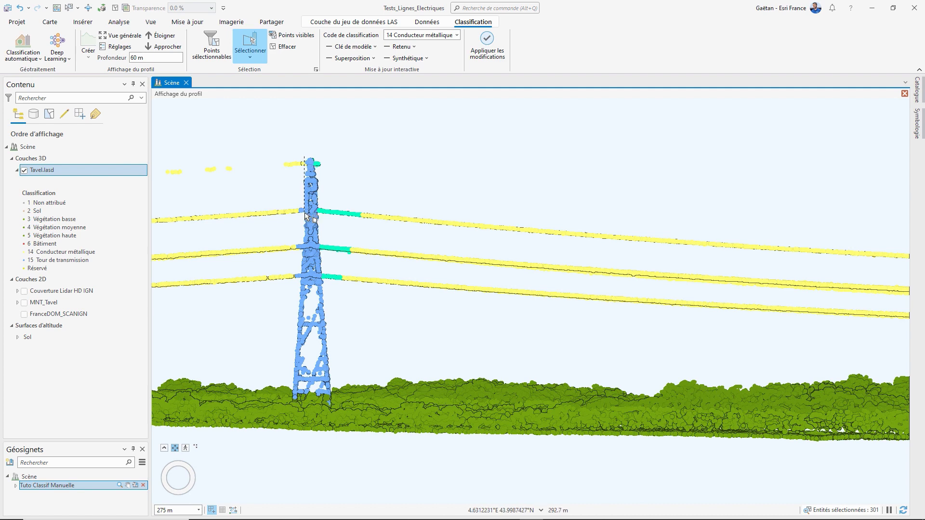
mouse_move(304, 216)
left_mouse_down()
mouse_move(301, 281)
mouse_move(269, 269)
left_mouse_up()
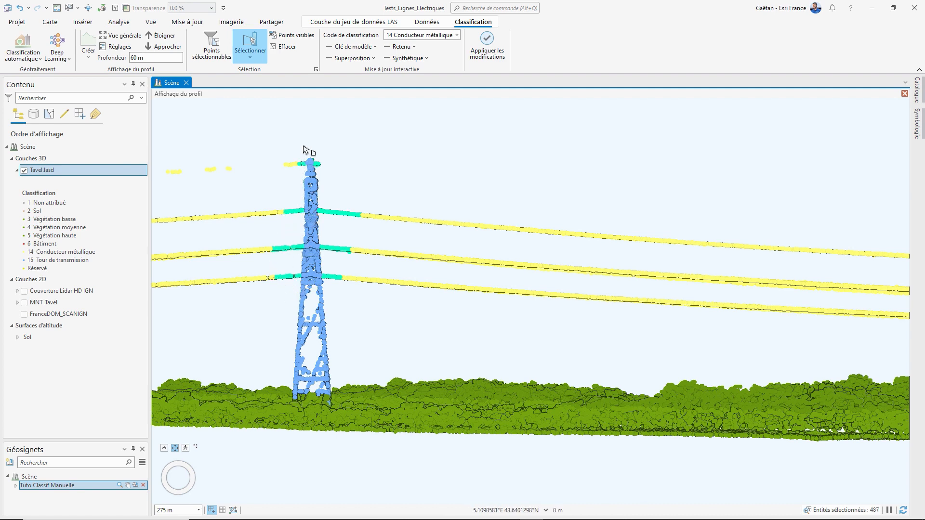
left_click(487, 44)
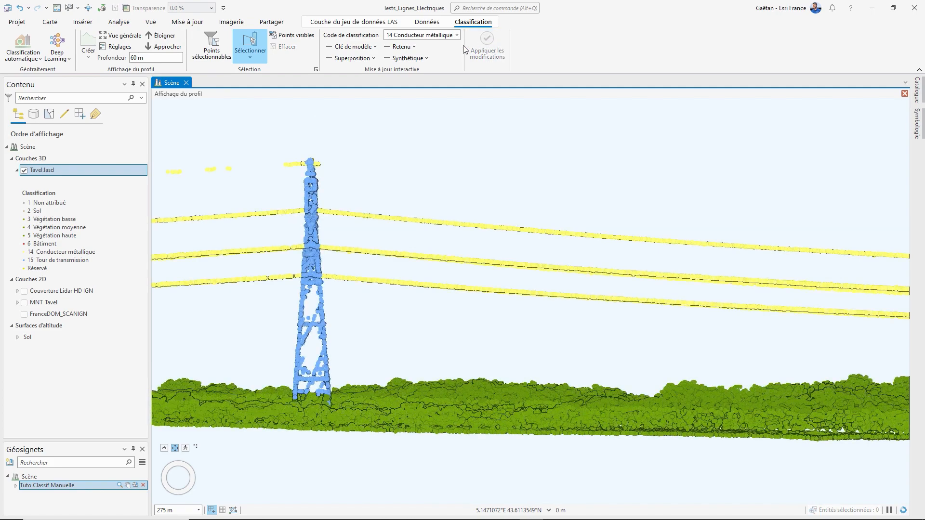
- From an oblique angle, select the remaining blue cable points at the pylon's arms and reclassify them as 14 Conducteur métallique
left_click(89, 9)
middle_click_drag(339, 342, 217, 386)
left_click(250, 46)
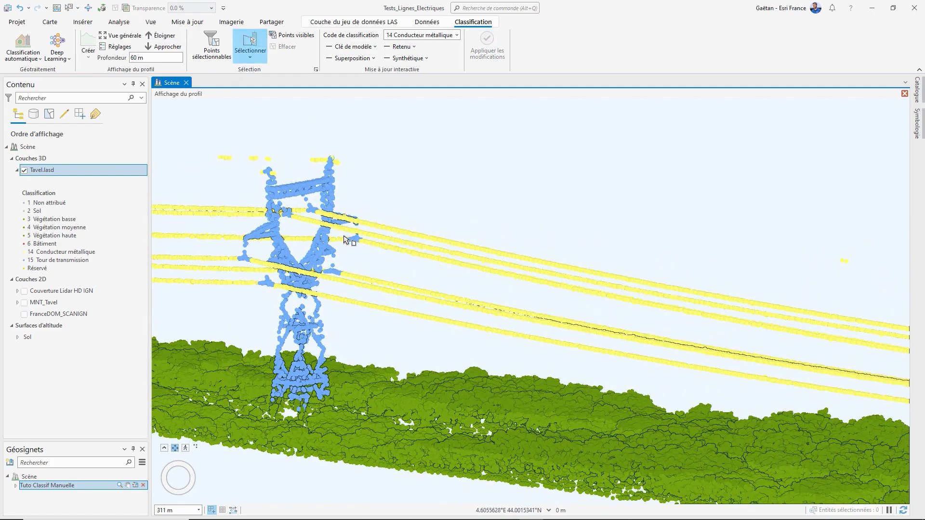
left_click_drag(351, 248, 351, 249)
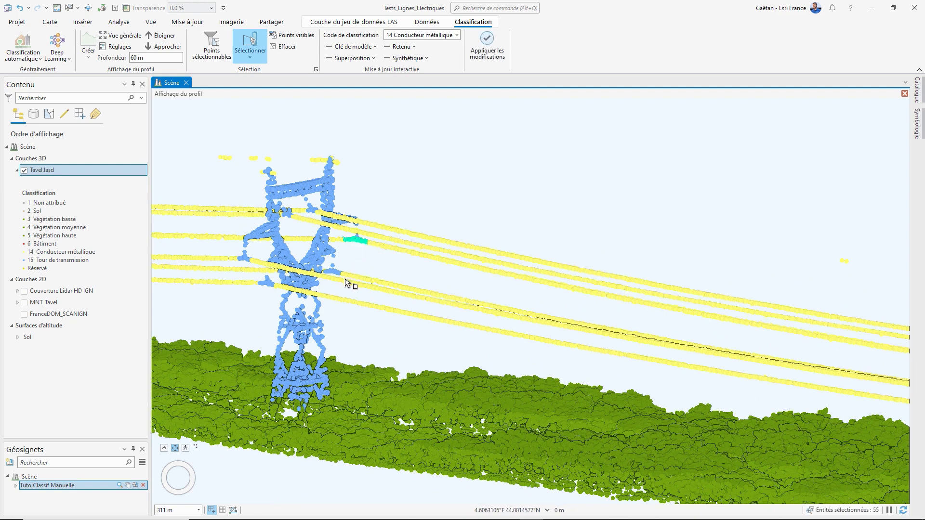
left_click_drag(336, 281, 336, 281, "shift")
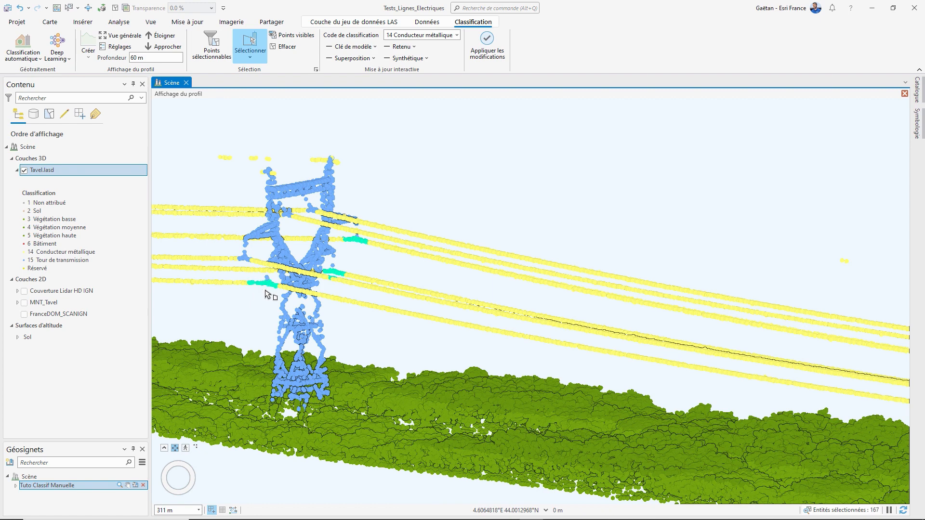
left_click_drag(231, 263, 232, 263, "shift")
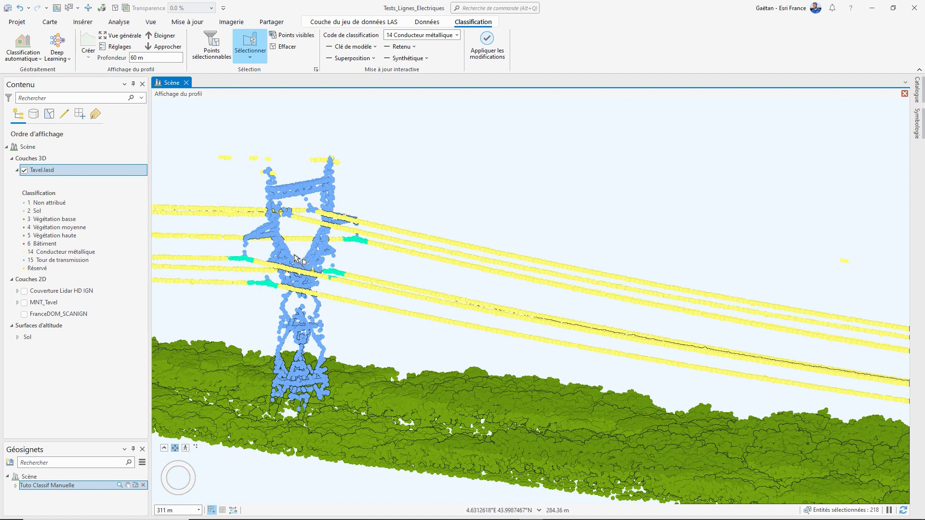
left_click_drag(307, 214, 309, 215, "shift")
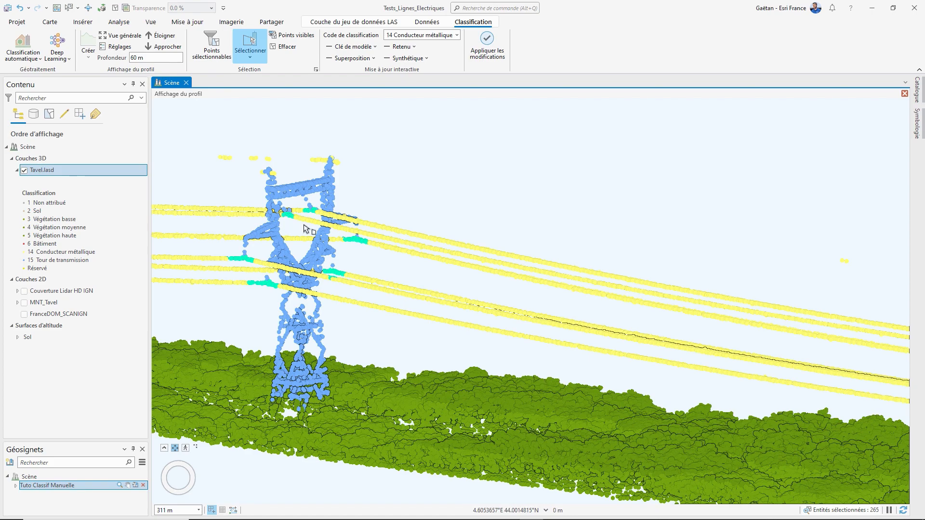
left_click(487, 44)
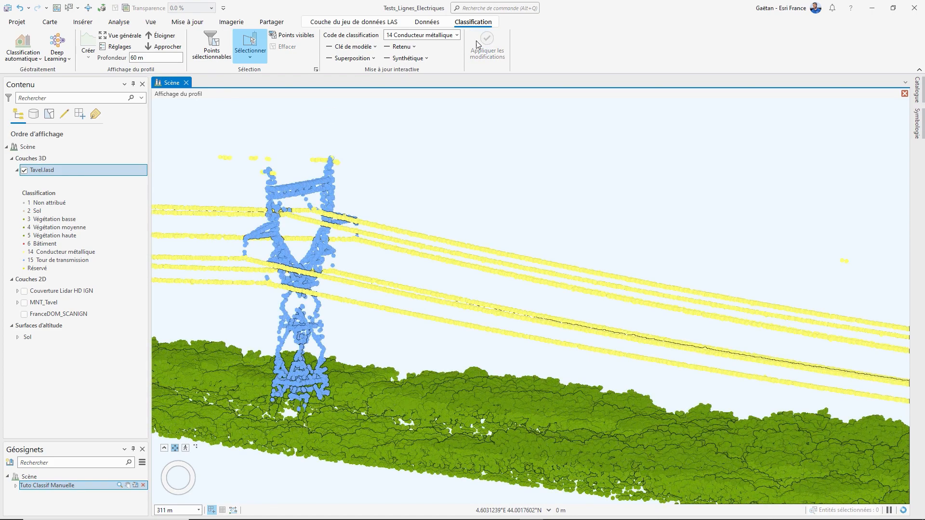
- Examine the pylon and its attached cables from another angle for remaining misclassified points
left_click(89, 8)
middle_click_drag(309, 383, 410, 395)
scroll(292, 406, "up", 2)
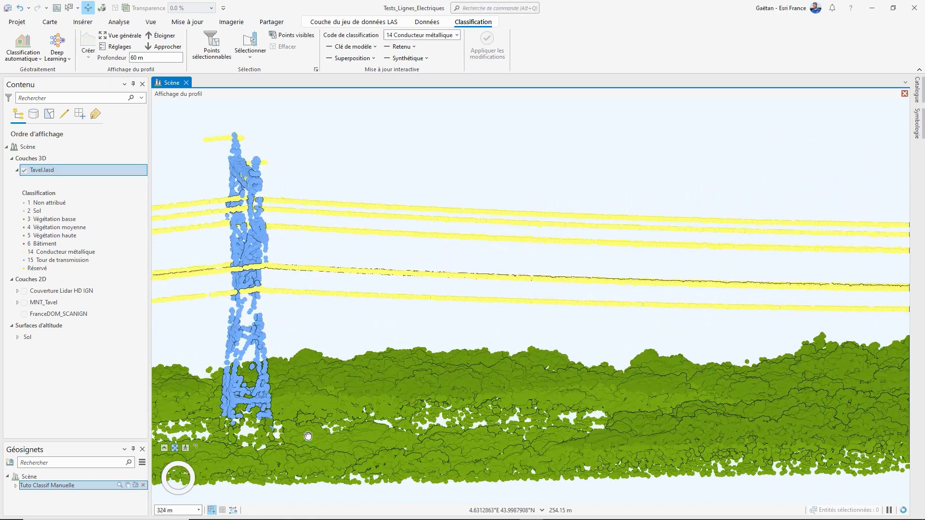
- Set the profile depth to 20 m, select the green points forming the pylon's foot, and reclassify them as 15 Tour de transmission
left_click_drag(306, 434, 325, 436)
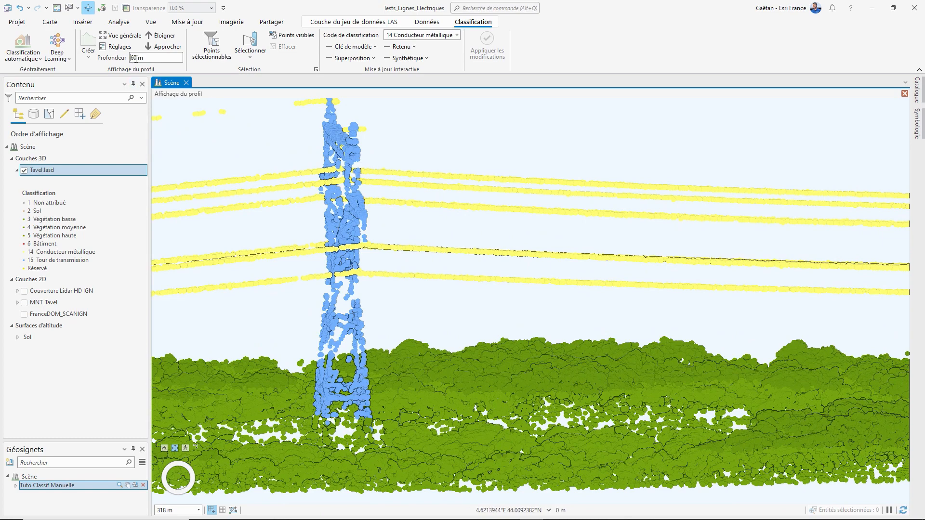
key("Return")
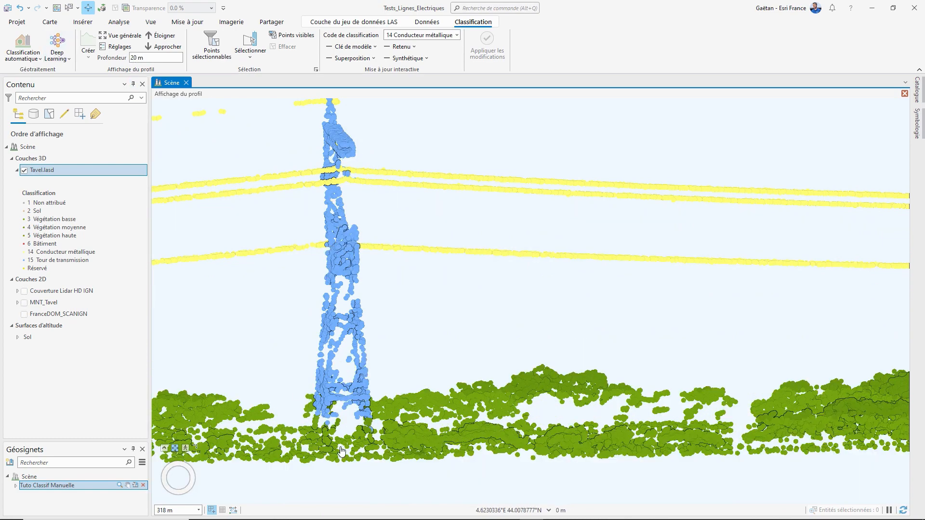
mouse_move(341, 451)
middle_mouse_down()
mouse_move(370, 436)
mouse_move(569, 451)
mouse_move(352, 452)
middle_mouse_up()
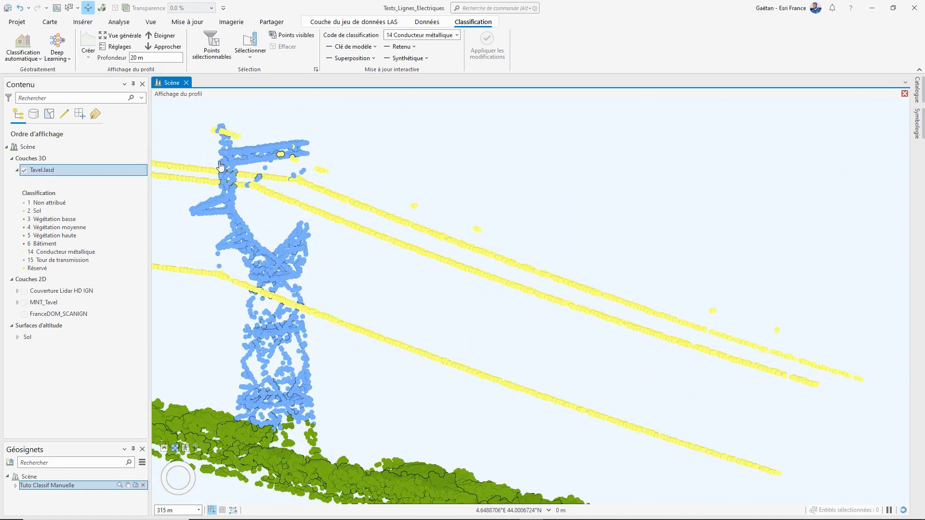
left_click(245, 45)
mouse_move(326, 418)
left_mouse_down()
mouse_move(292, 414)
mouse_move(281, 443)
mouse_move(322, 454)
left_mouse_up()
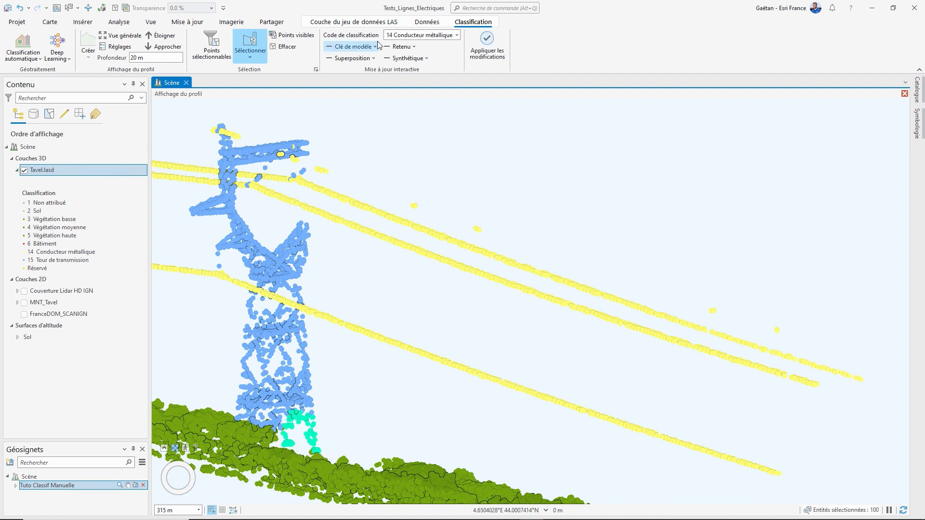
left_click(396, 36)
left_click(396, 59)
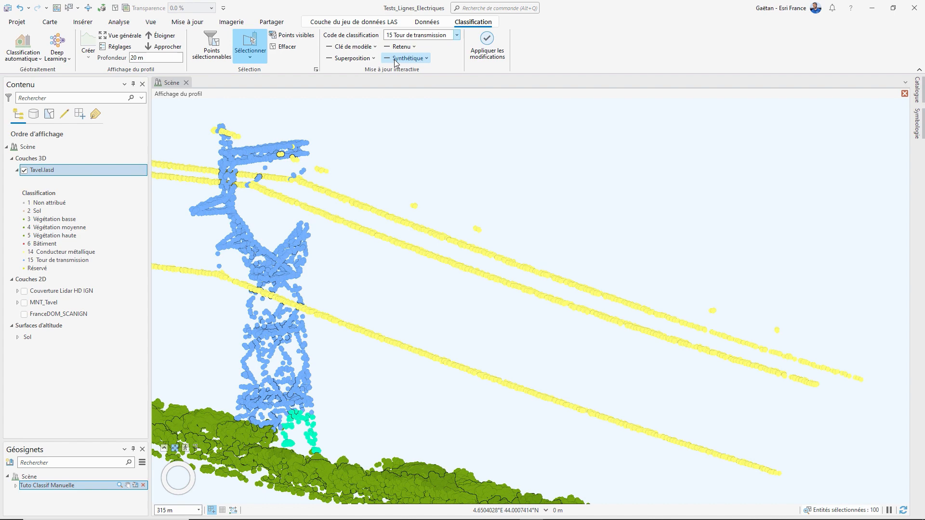
left_click(485, 44)
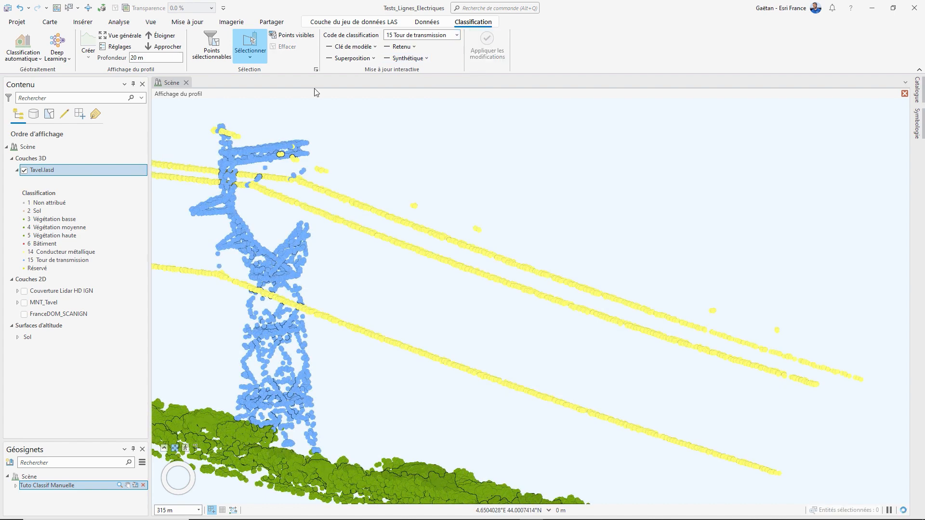
- Move the profile slice closer, select the yellow points on the pylon's upper arm, and reclassify them as 15 Tour de transmission
left_click(162, 48)
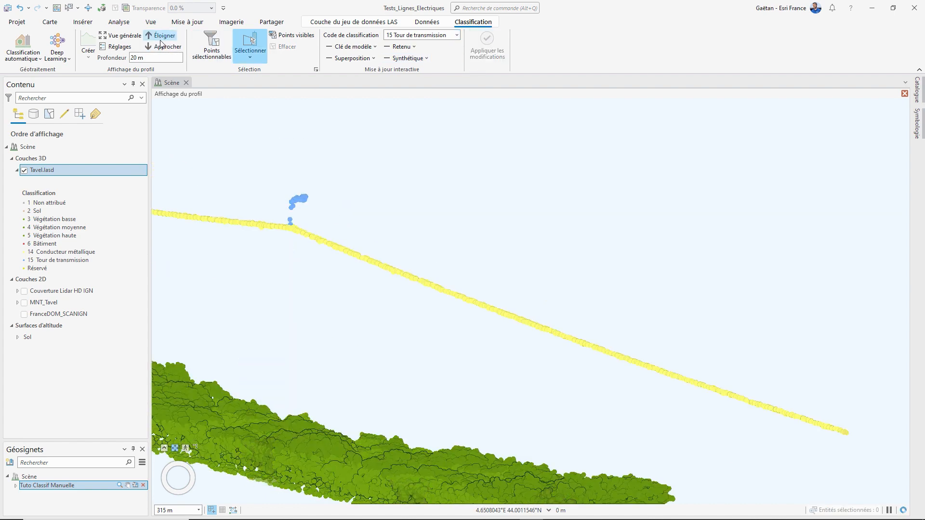
left_click(160, 36)
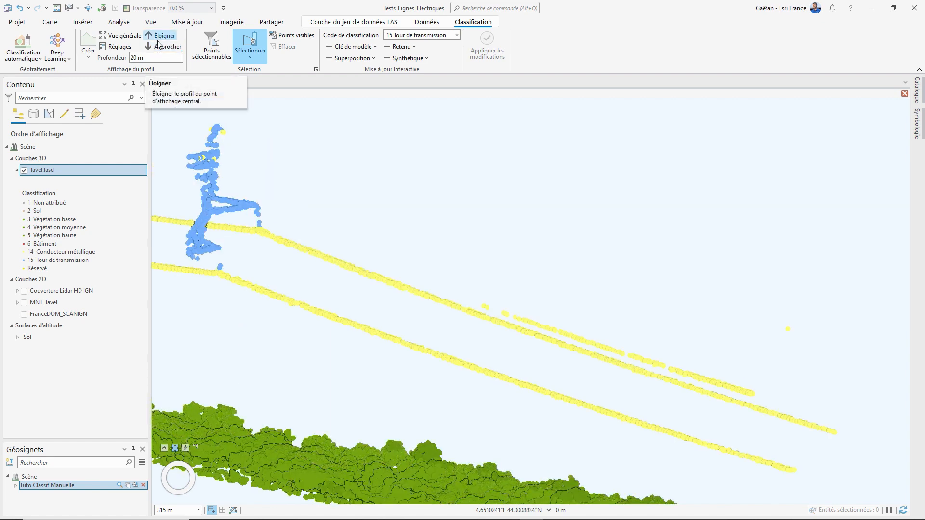
mouse_move(231, 157)
left_mouse_down()
mouse_move(192, 160)
mouse_move(222, 171)
left_mouse_up()
left_click(484, 51)
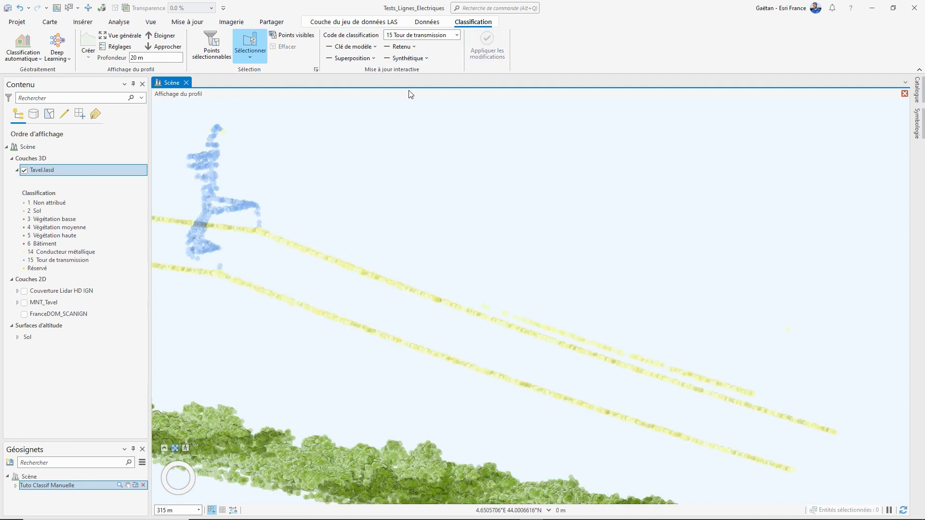
- Move the profile slice back to the pylon's base, select the green points along its outer leg, and reclassify them as 15 Tour de transmission
left_click(164, 36)
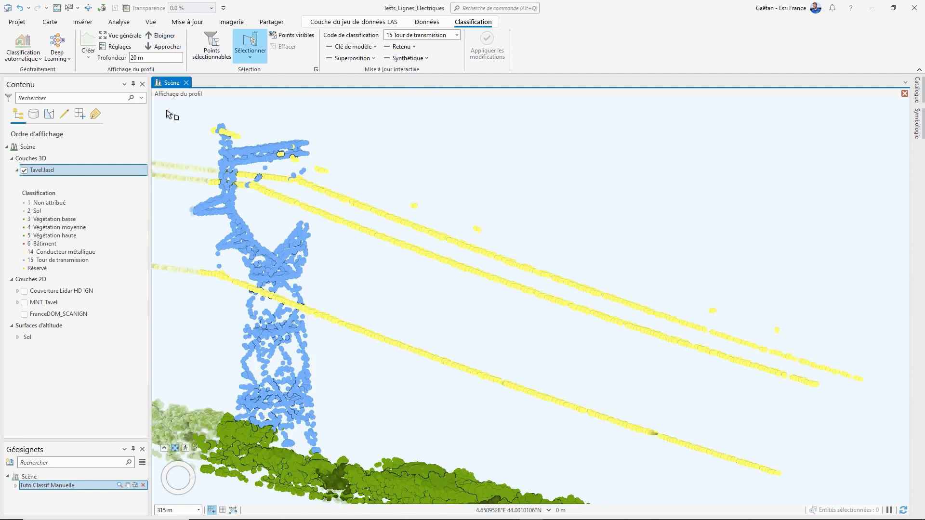
middle_click_drag(283, 440, 107, 454)
left_click_drag(337, 410, 534, 308)
middle_click_drag(392, 391, 369, 339)
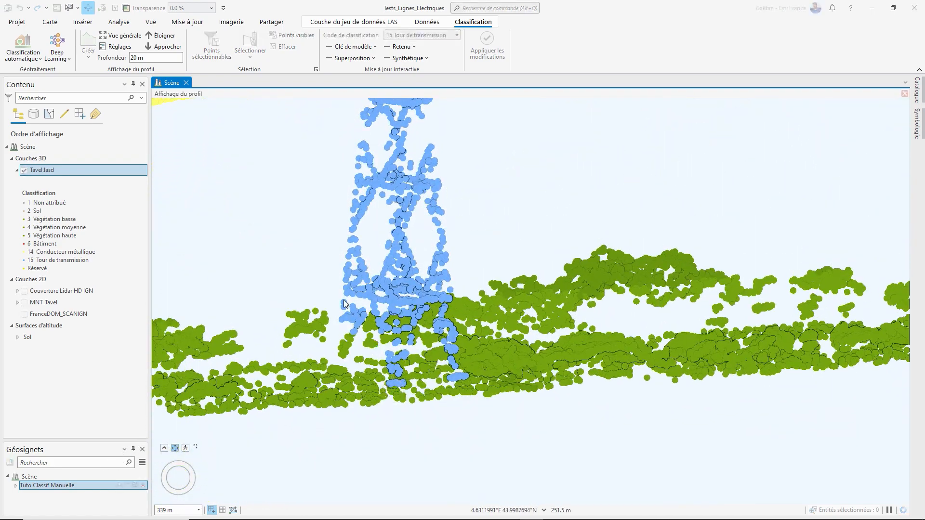
left_click(251, 41)
mouse_move(355, 331)
left_mouse_down()
mouse_move(340, 369)
mouse_move(341, 354)
left_mouse_up()
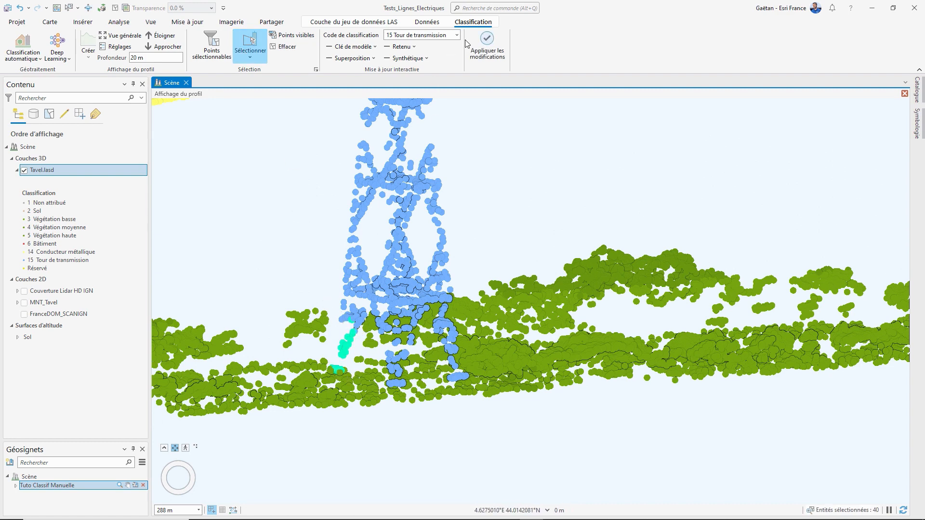
left_click(487, 46)
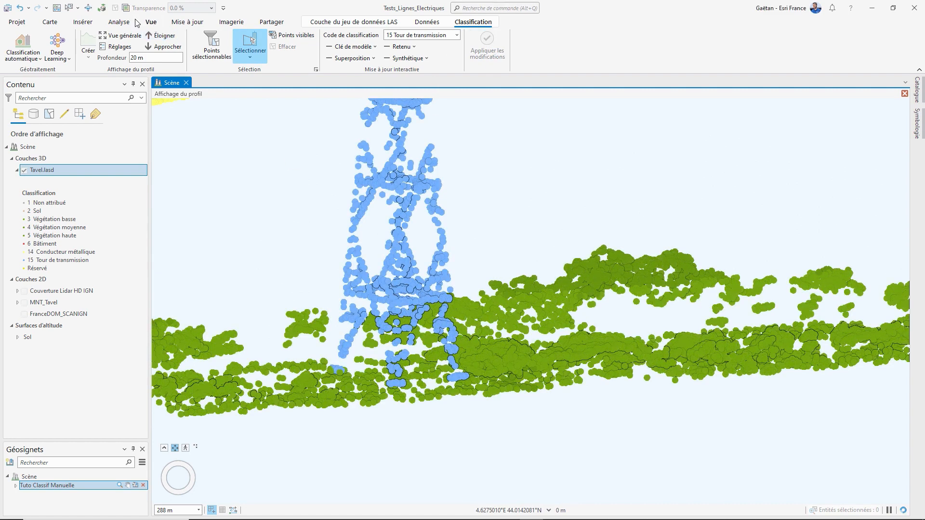
- From a rotated angle, select the remaining green points beside the pylon's other leg and reclassify them as 15 Tour de transmission
left_click(88, 7)
middle_click_drag(439, 352, 378, 353)
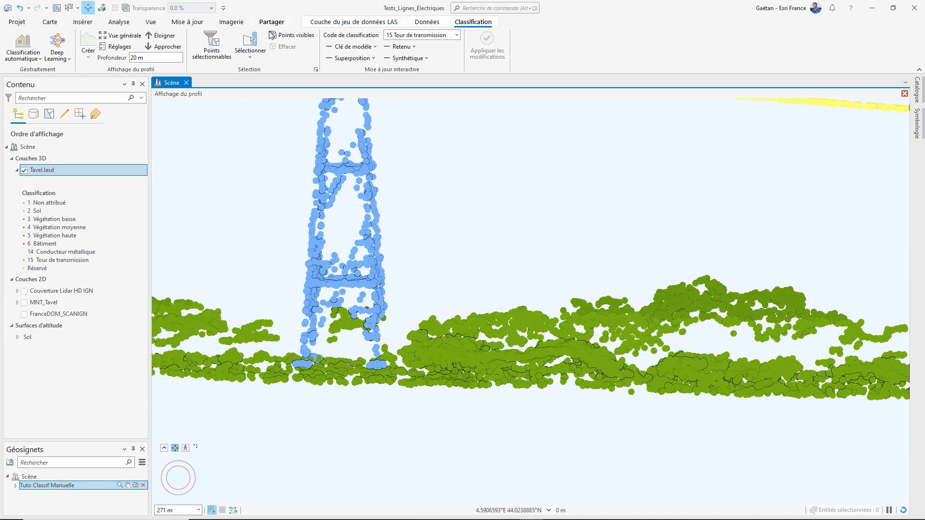
left_click(250, 42)
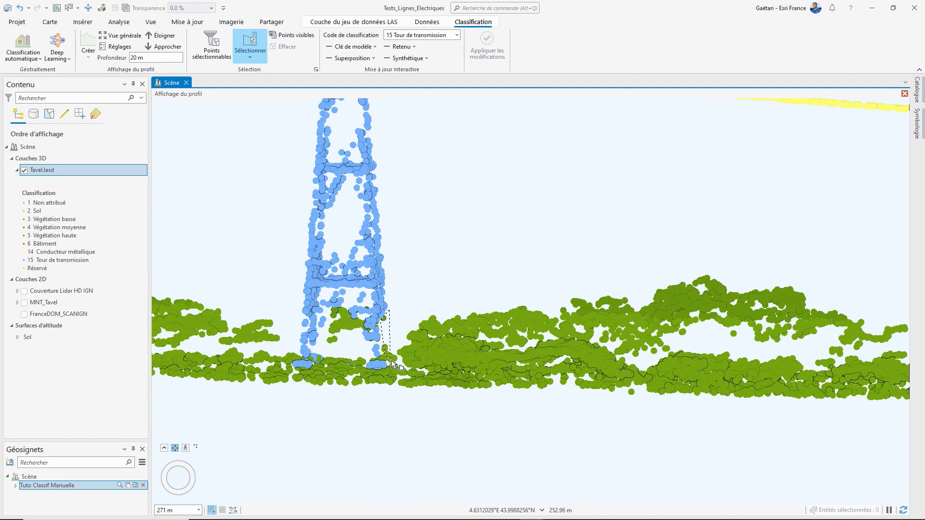
left_click(485, 49)
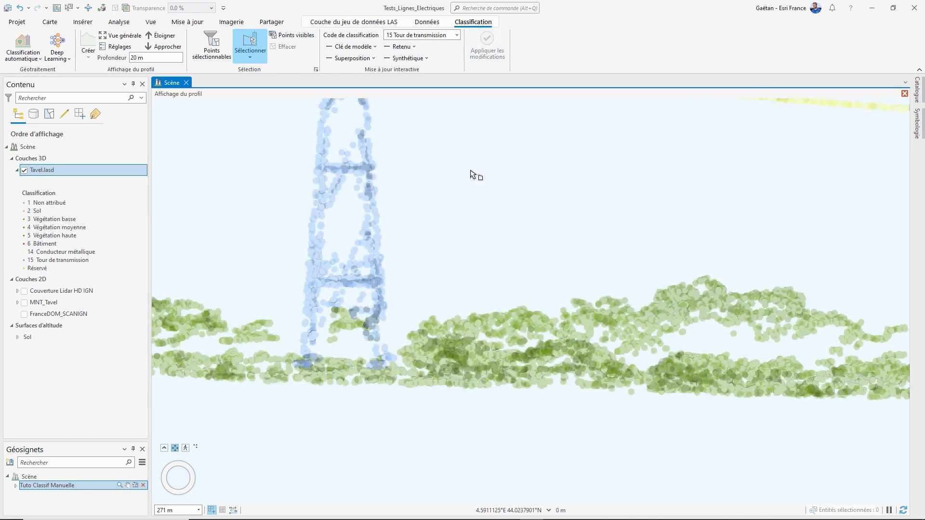
- Close the profile display and view the corrected pylons and conductors obliquely in the full 3D scene
left_click(905, 94)
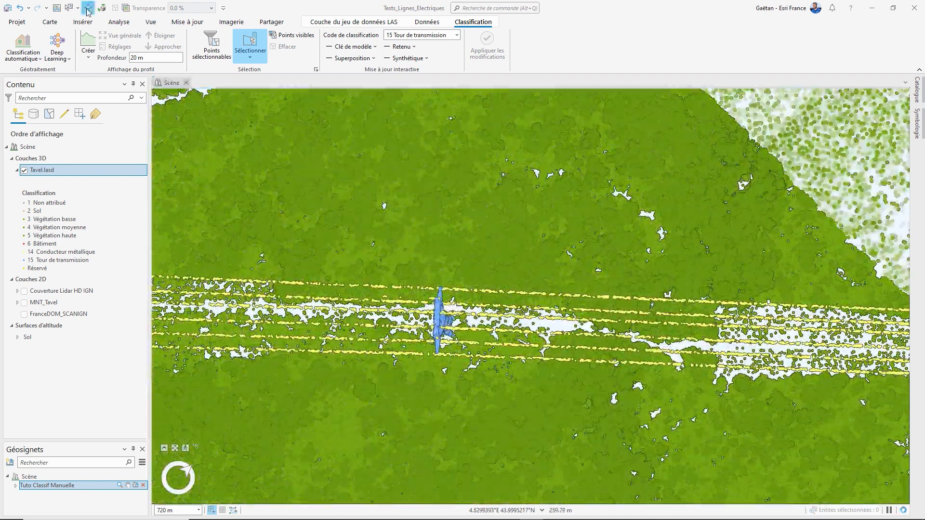
left_click(87, 10)
middle_click_drag(472, 390, 585, 254)
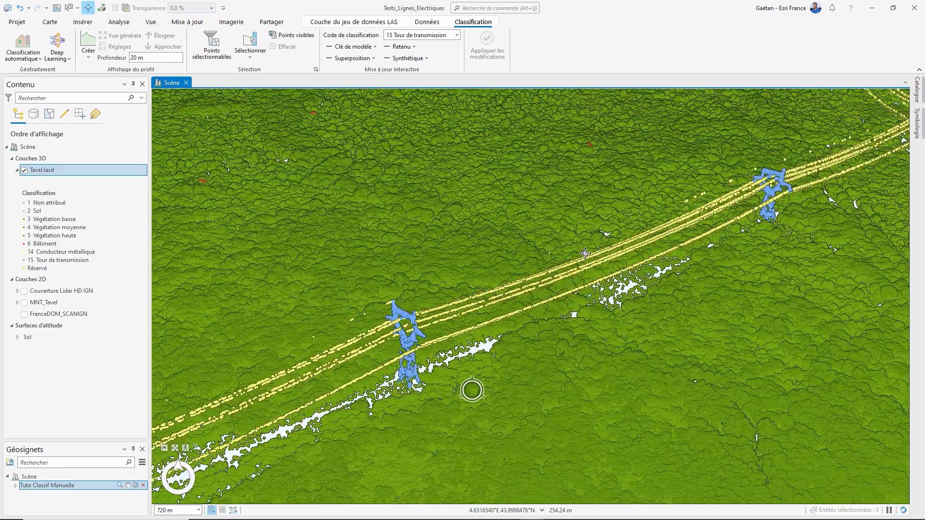